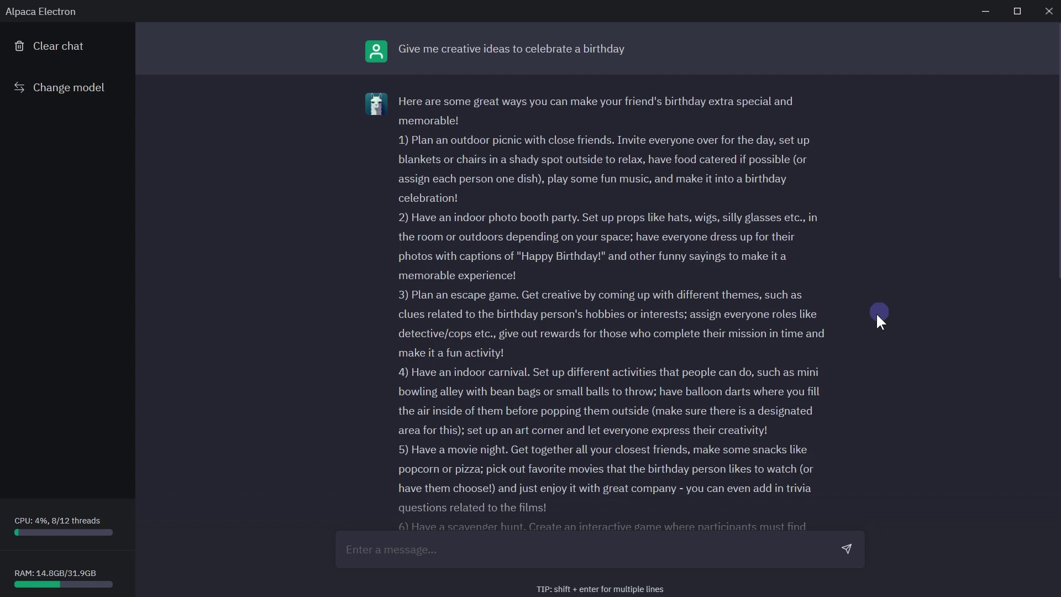
Skim the existing chat from the birthday ideas question through to the question about the United States.
scroll(743, 326, down, 12)
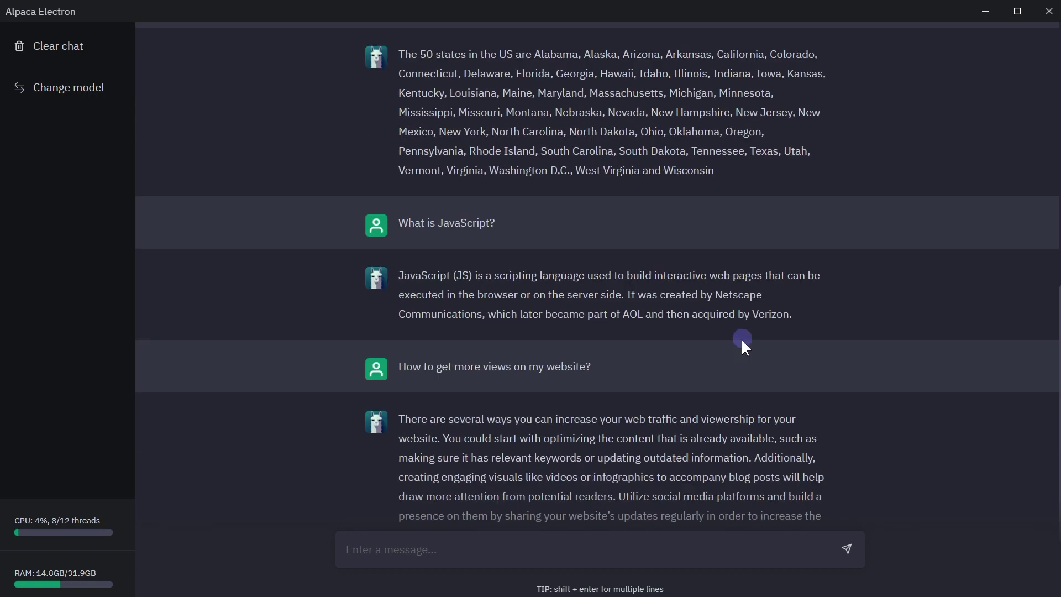
scroll(741, 338, up, 8)
scroll(741, 338, up, 6)
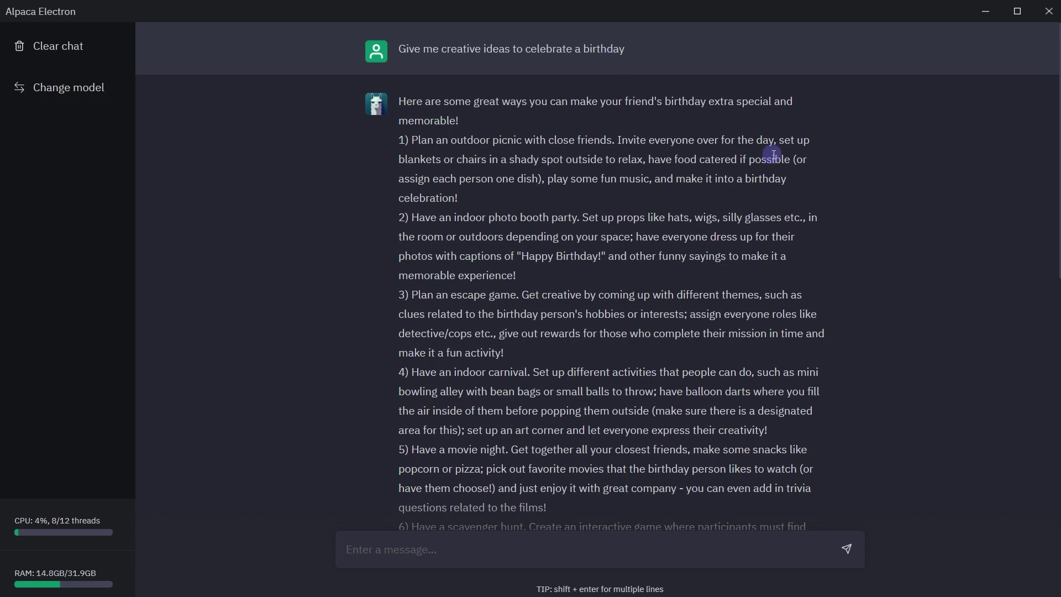
scroll(591, 324, down, 5)
scroll(592, 324, down, 4)
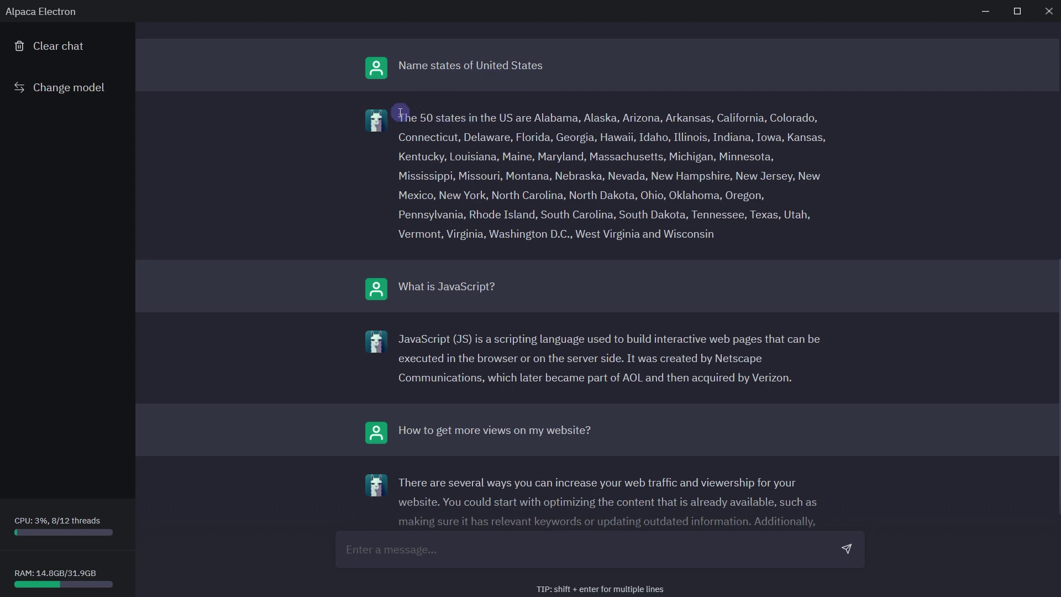
Review the chat answers on US states, JavaScript, website views and the Latin translation of 'hello world'.
drag(398, 116, 812, 238)
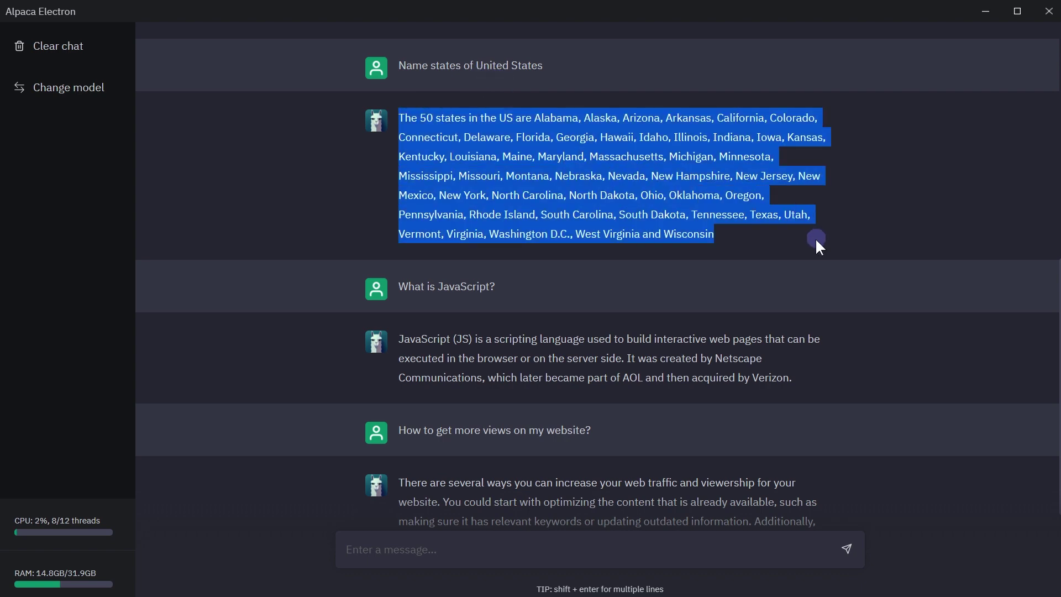
scroll(814, 239, down, 3)
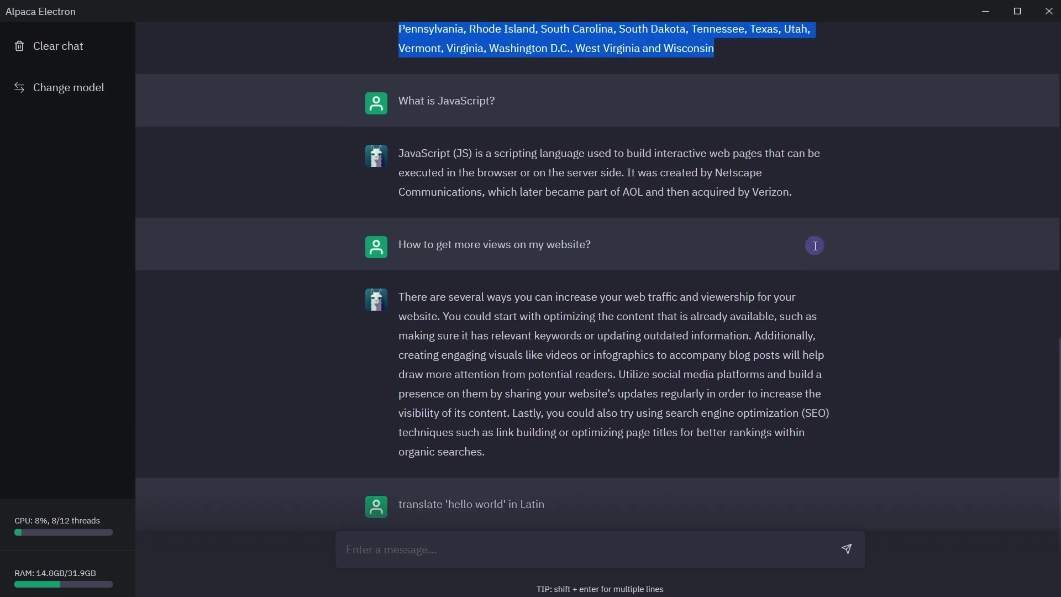
drag(430, 100, 495, 102)
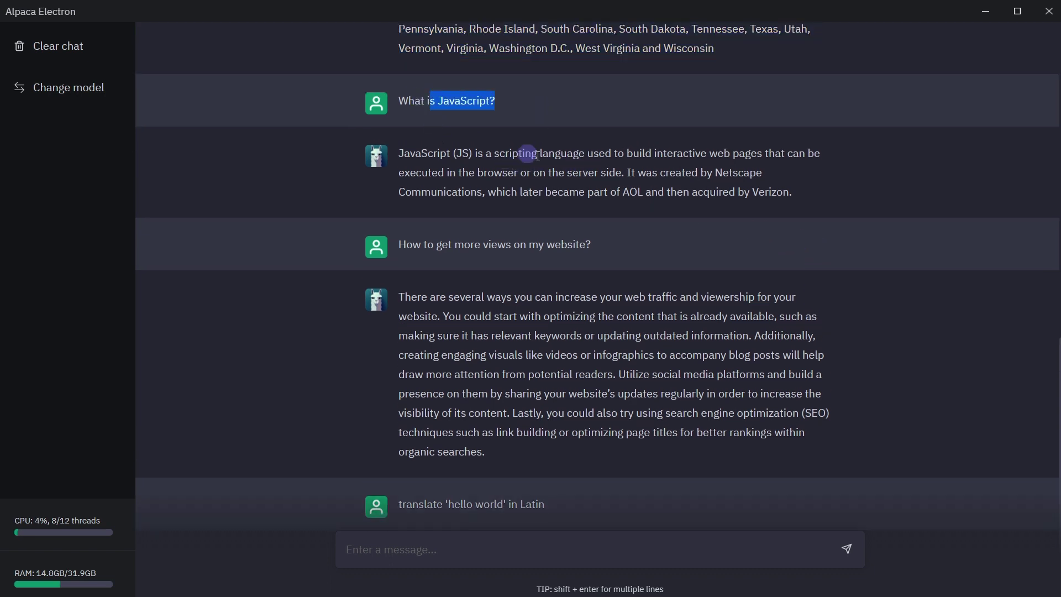
drag(416, 249, 628, 253)
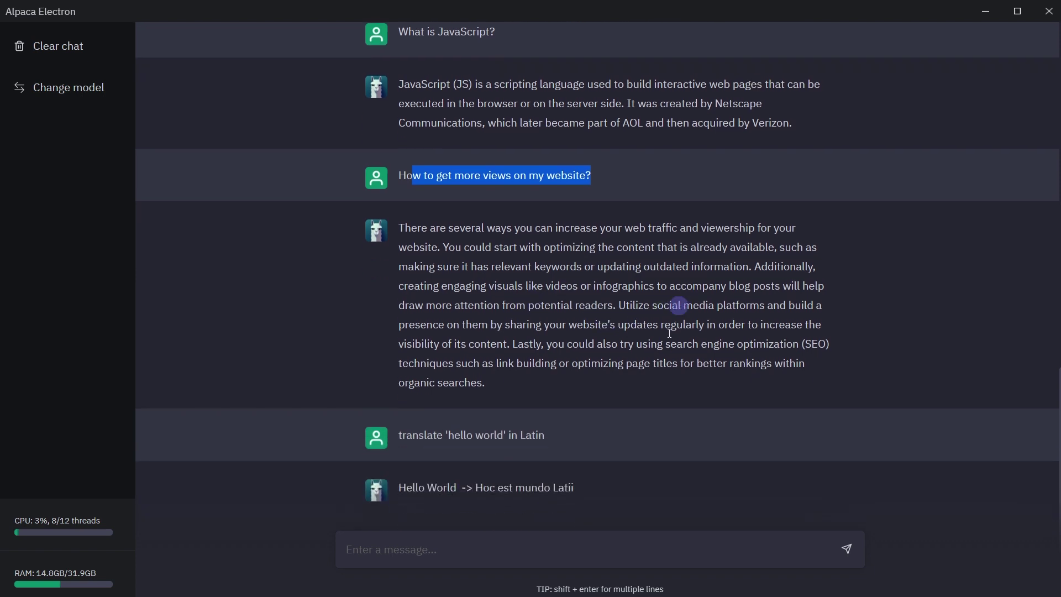
drag(546, 437, 396, 436)
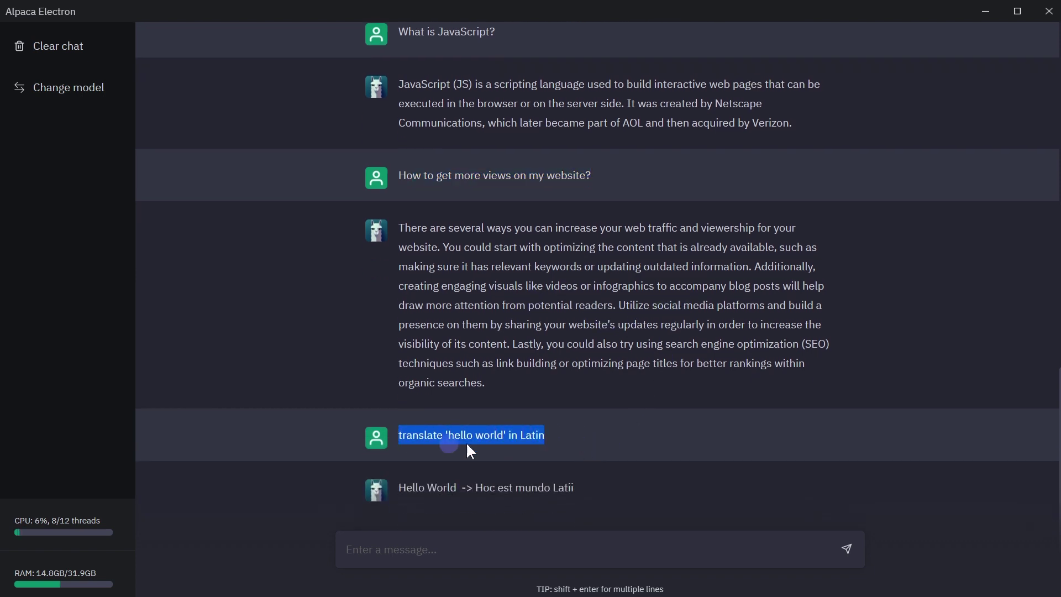
drag(474, 487, 560, 486)
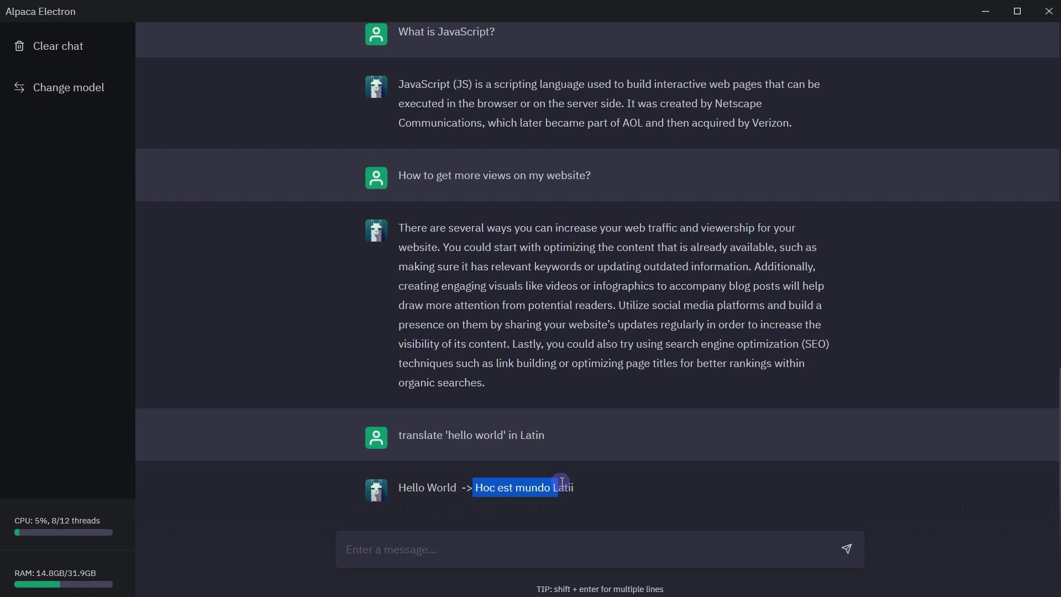
scroll(664, 459, up, 14)
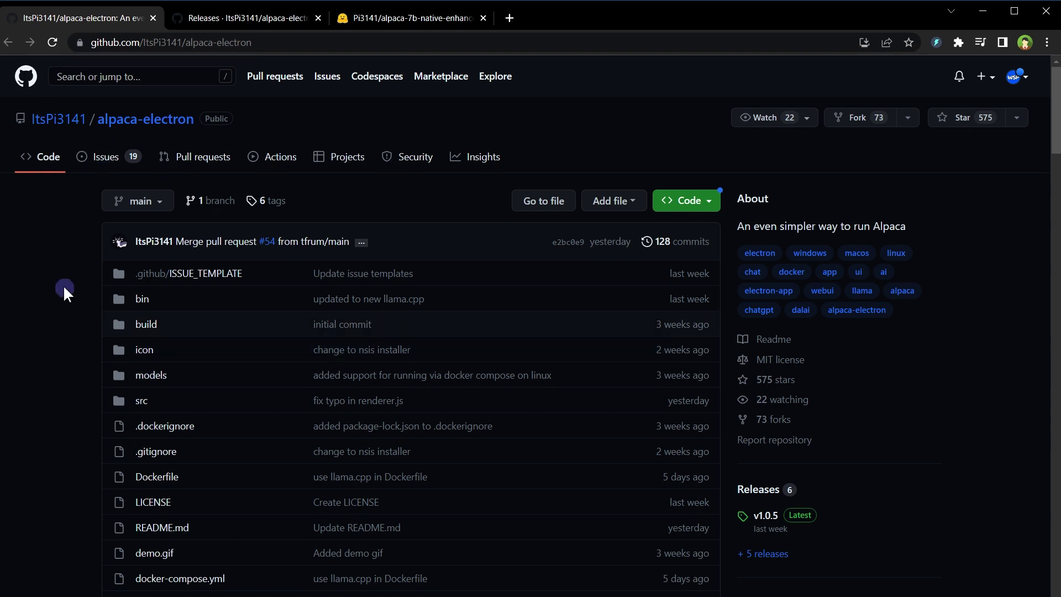
In the browser, examine the completed features and open to-do items in the alpaca-electron GitHub README.
scroll(63, 284, down, 8)
scroll(64, 288, down, 1)
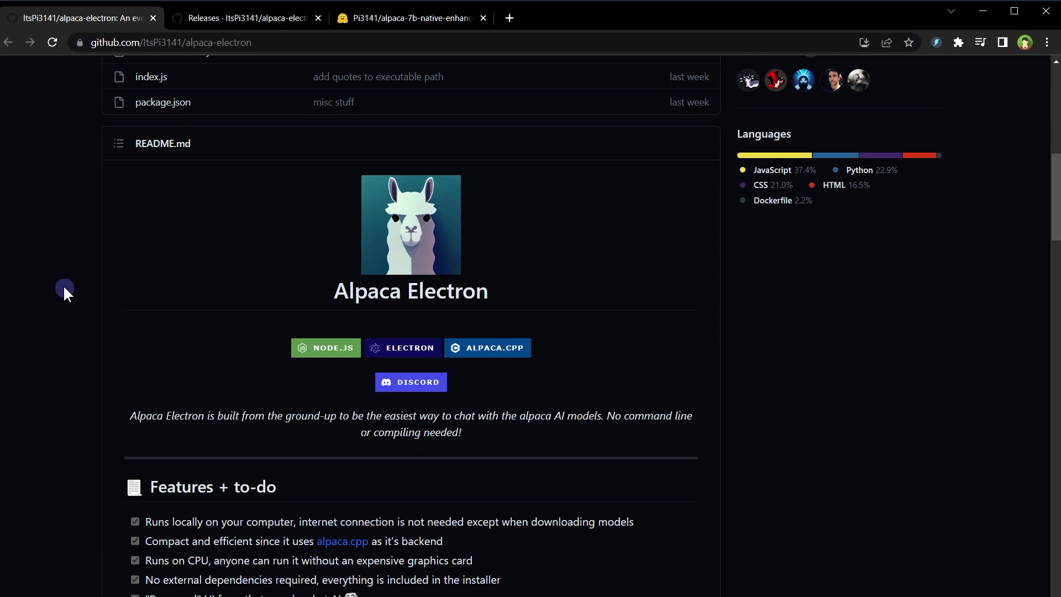
scroll(64, 288, down, 3)
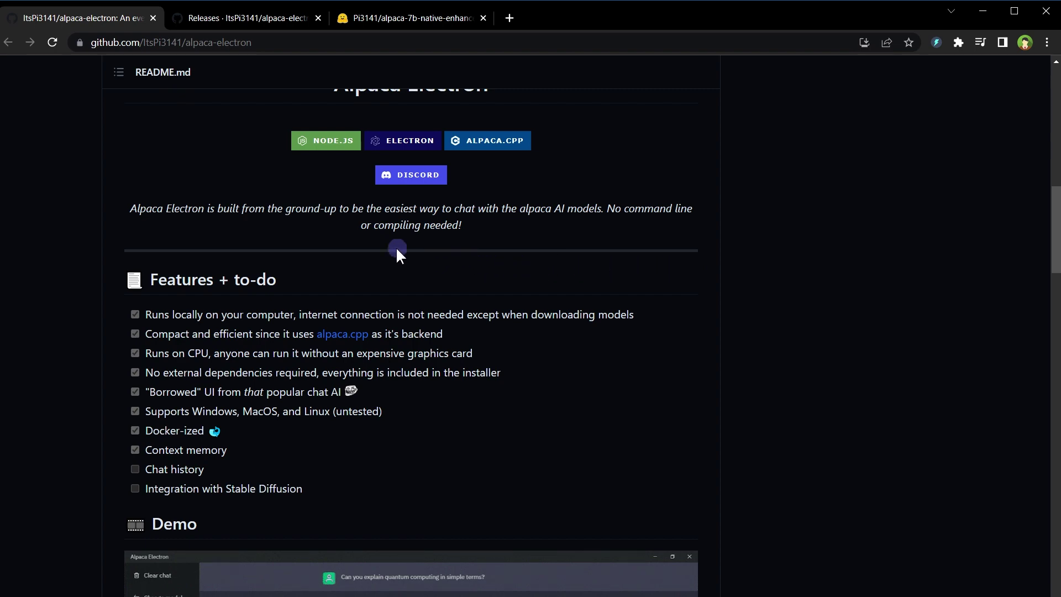
scroll(395, 246, down, 2)
drag(232, 312, 130, 172)
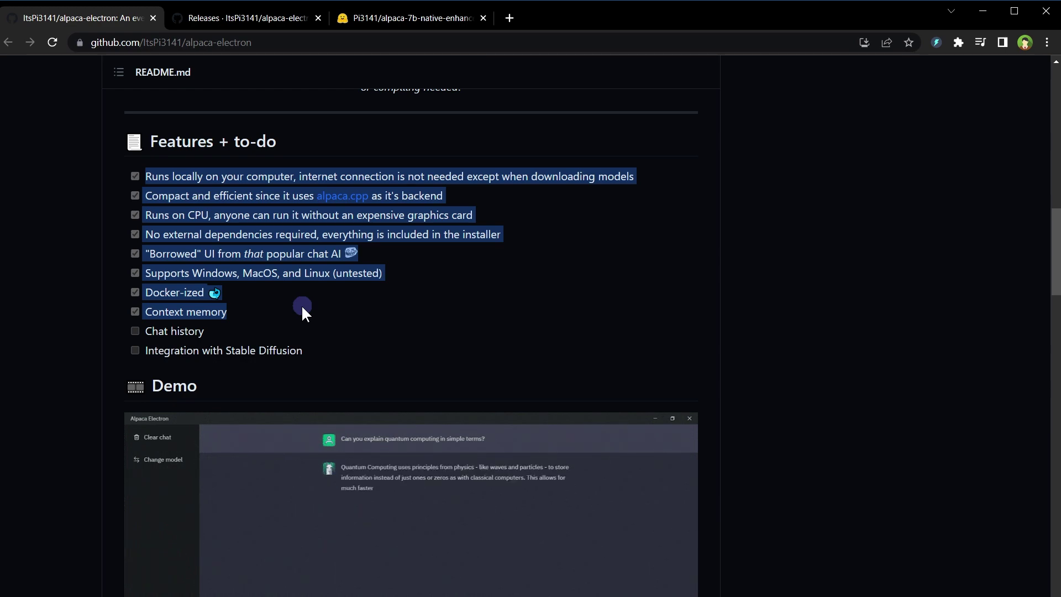
drag(302, 354, 108, 313)
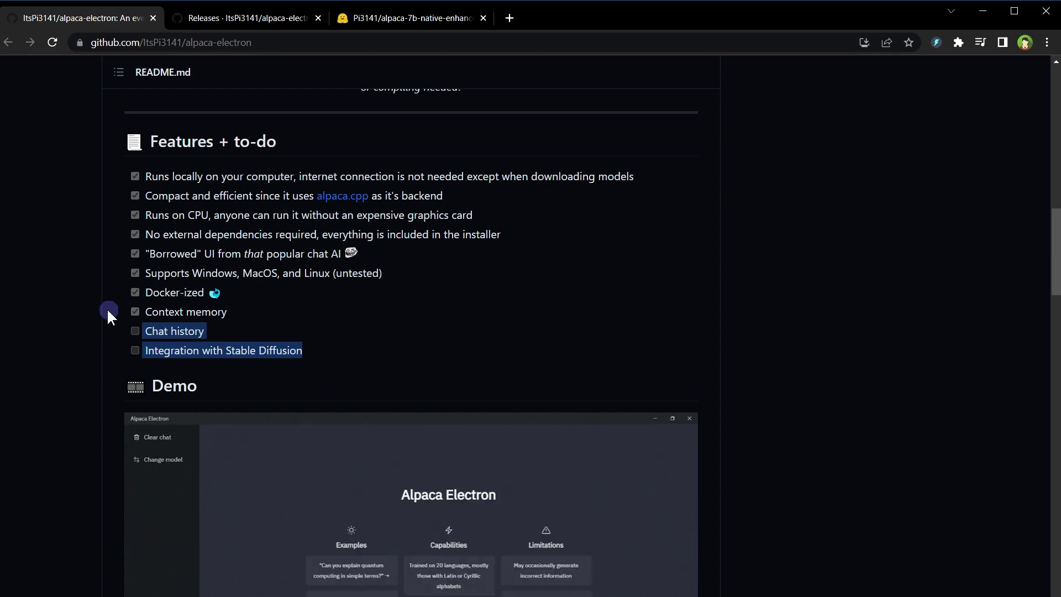
Open the releases page from the README's Quick Start Guide and examine the v1.0.5 installer assets, including the Windows x64 one.
scroll(108, 311, down, 10)
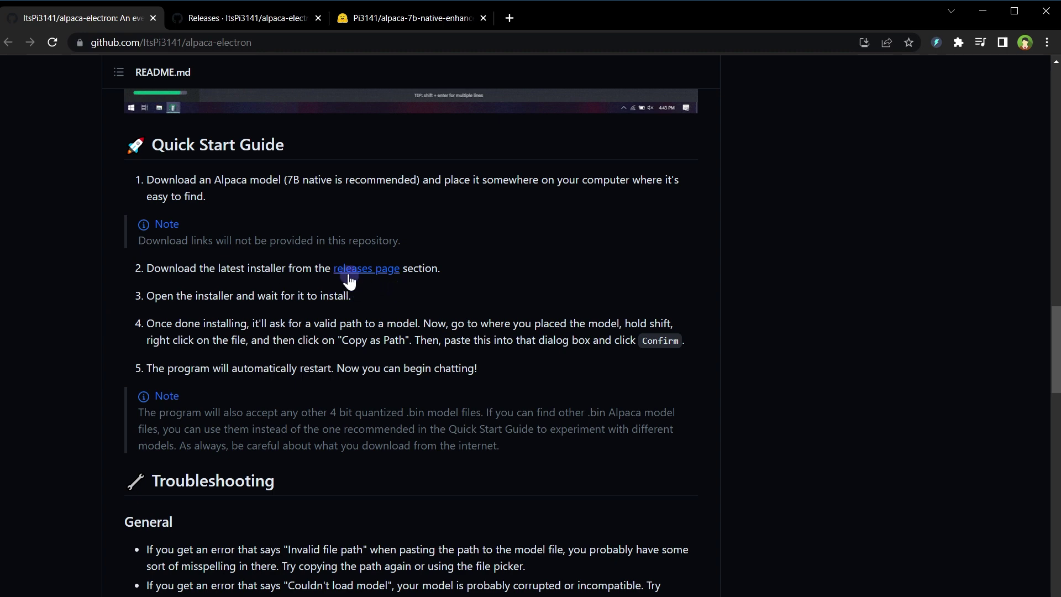
click(383, 280)
scroll(72, 295, down, 6)
drag(307, 163, 513, 284)
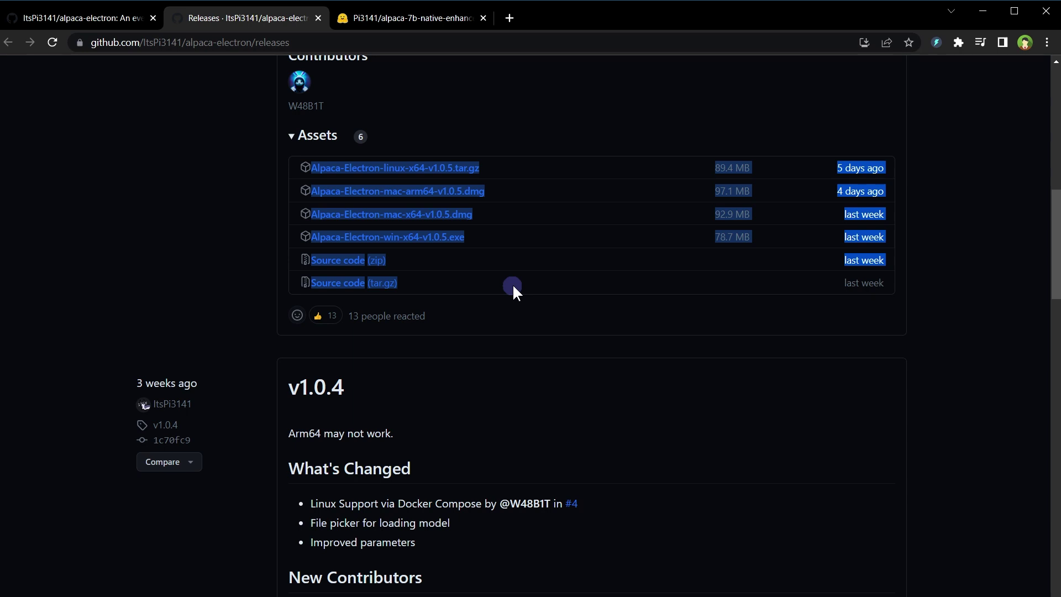
click(512, 284)
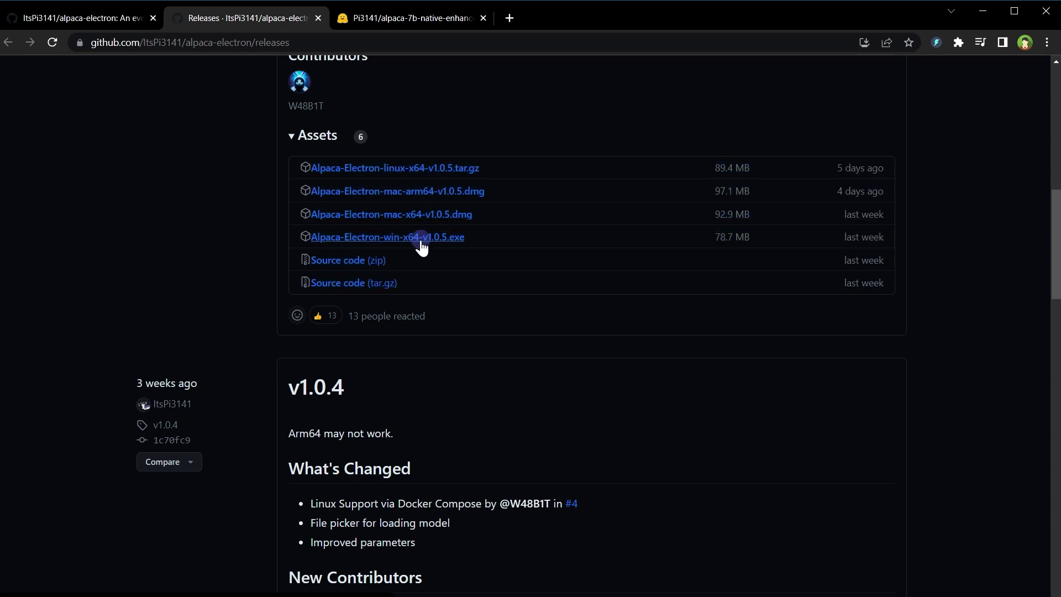
click(298, 242)
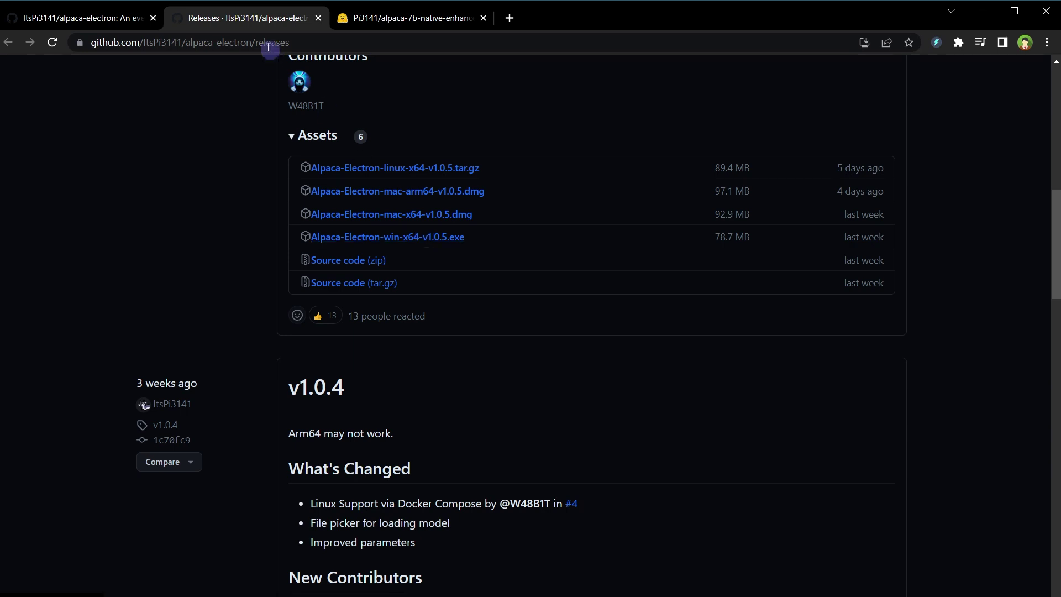
Check the alpaca-7b-native-enhanced model on Hugging Face against the README's model recommendation and locate its ggml-model-q4_1.bin file.
click(379, 22)
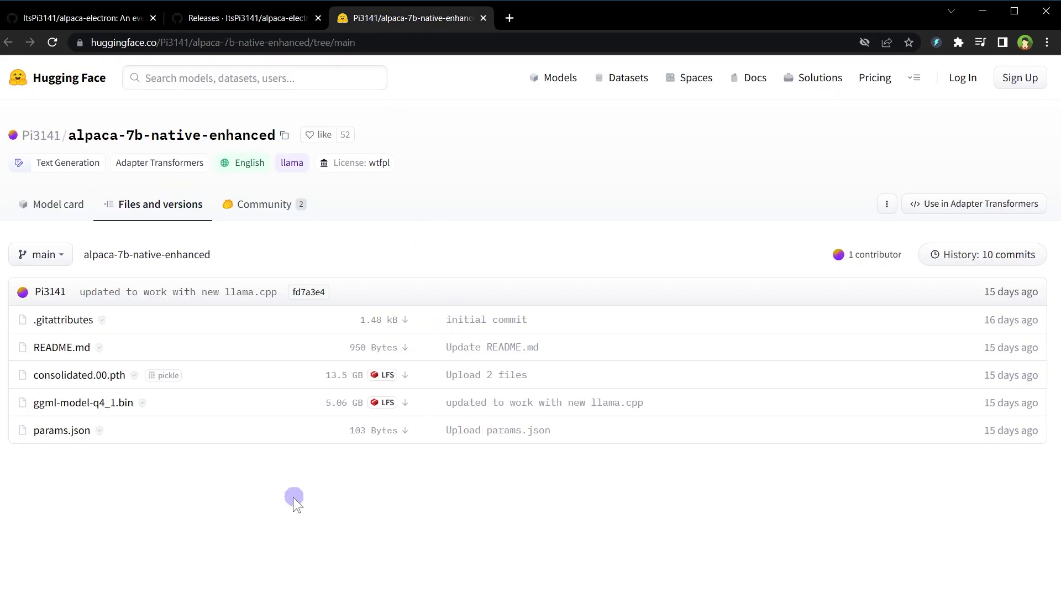
drag(278, 134, 67, 135)
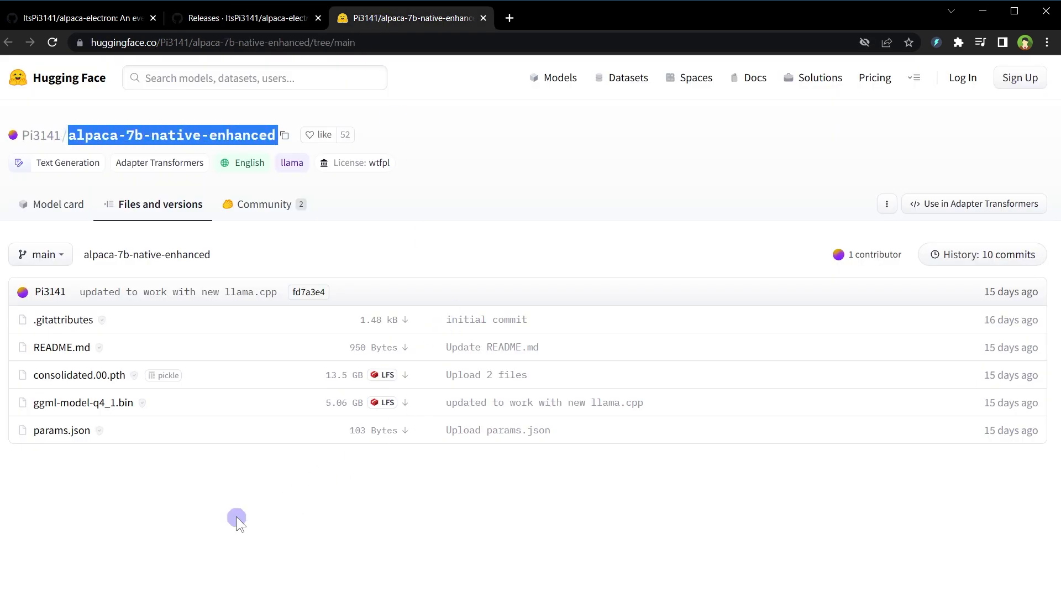
click(78, 17)
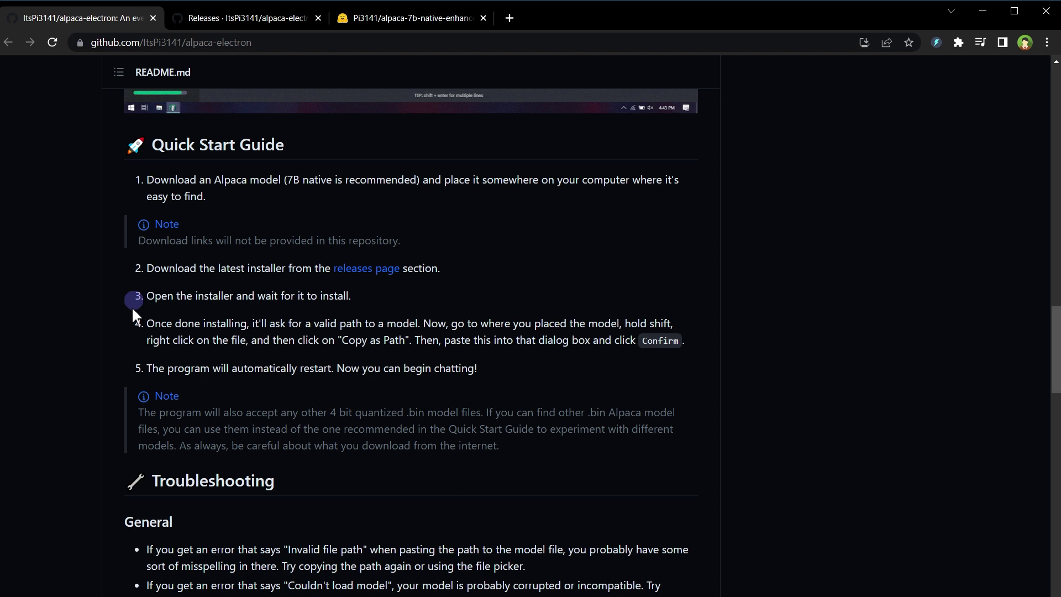
drag(285, 180, 420, 180)
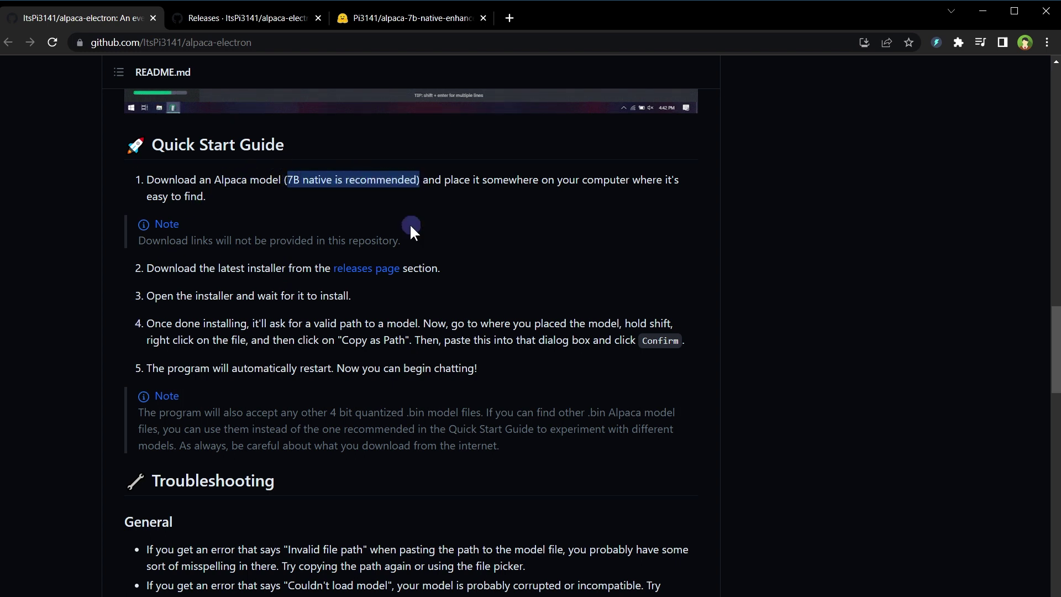
click(354, 21)
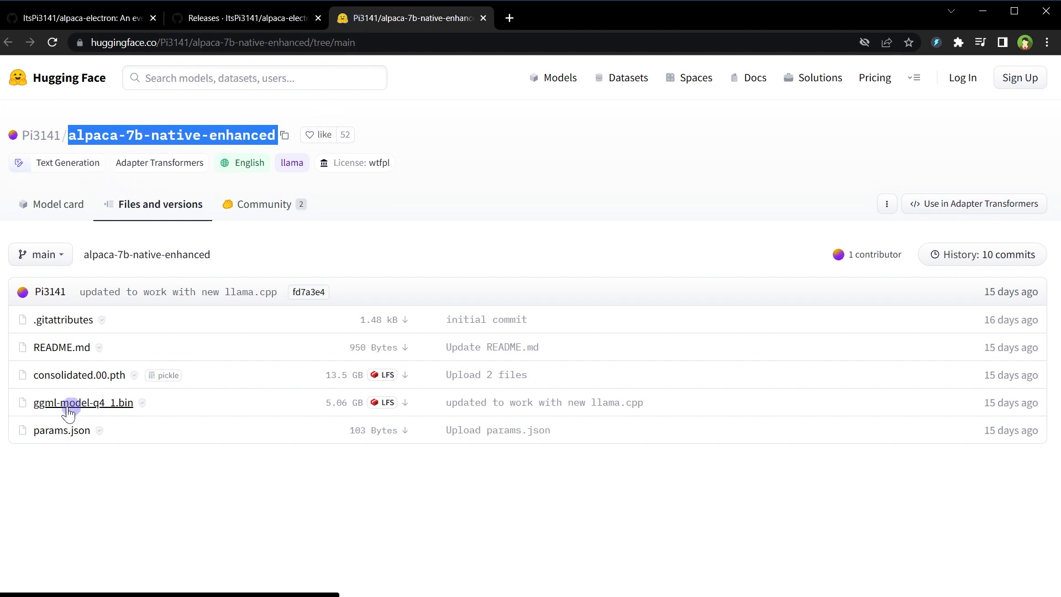
drag(168, 409, 31, 401)
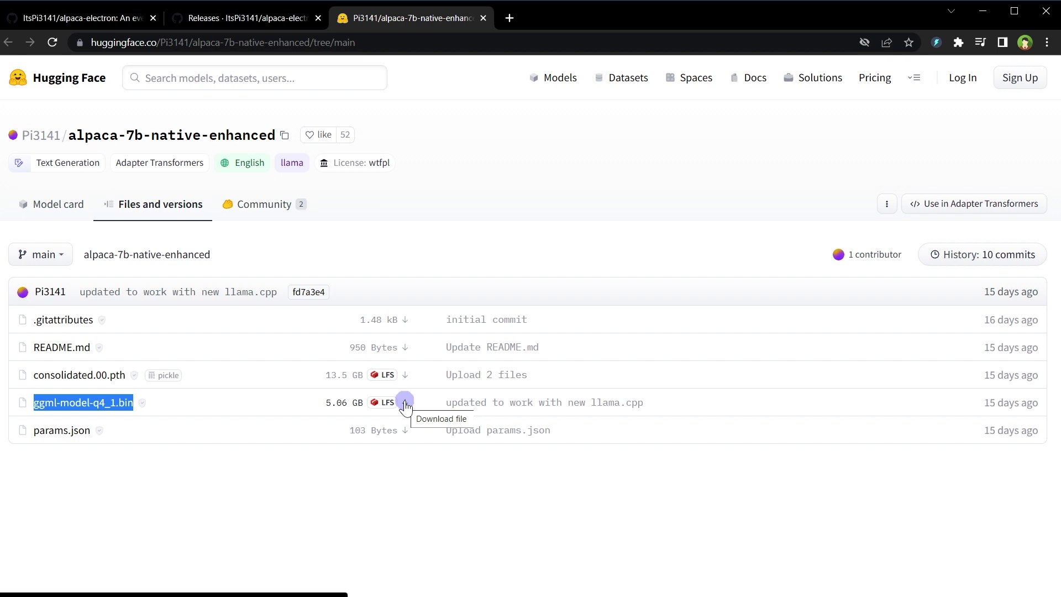
Open the model publisher's Hugging Face profile in a new tab and examine the full expanded list of models.
right_click(52, 135)
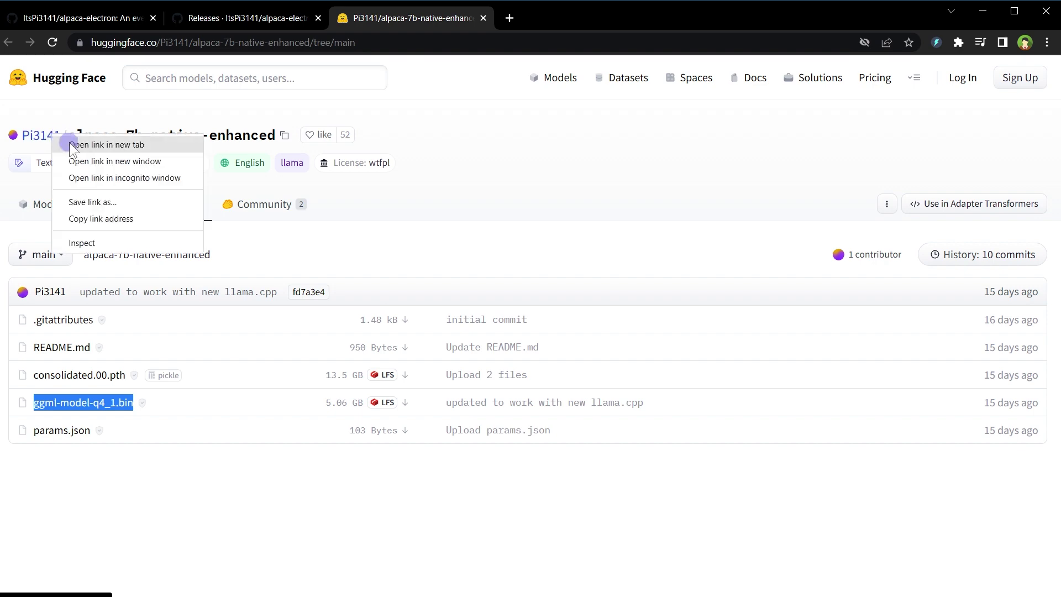
click(70, 145)
click(547, 17)
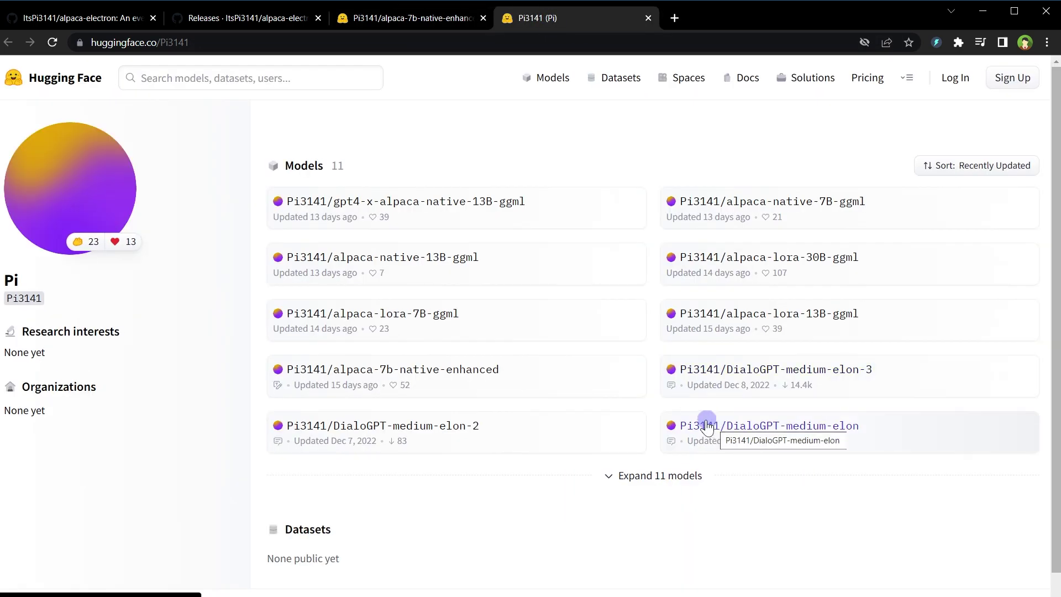
drag(260, 196, 934, 413)
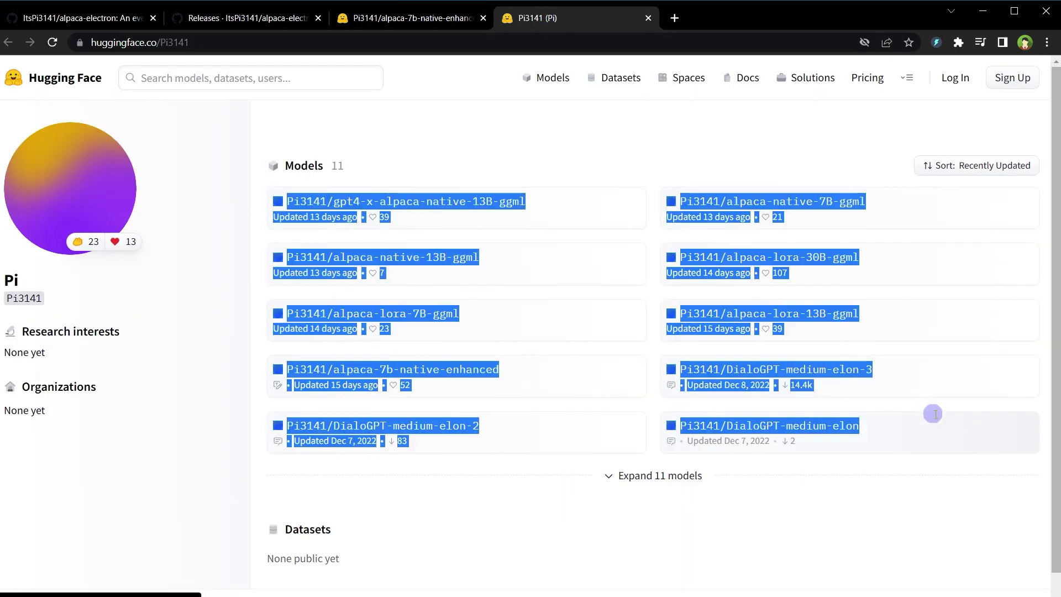
click(822, 508)
click(691, 476)
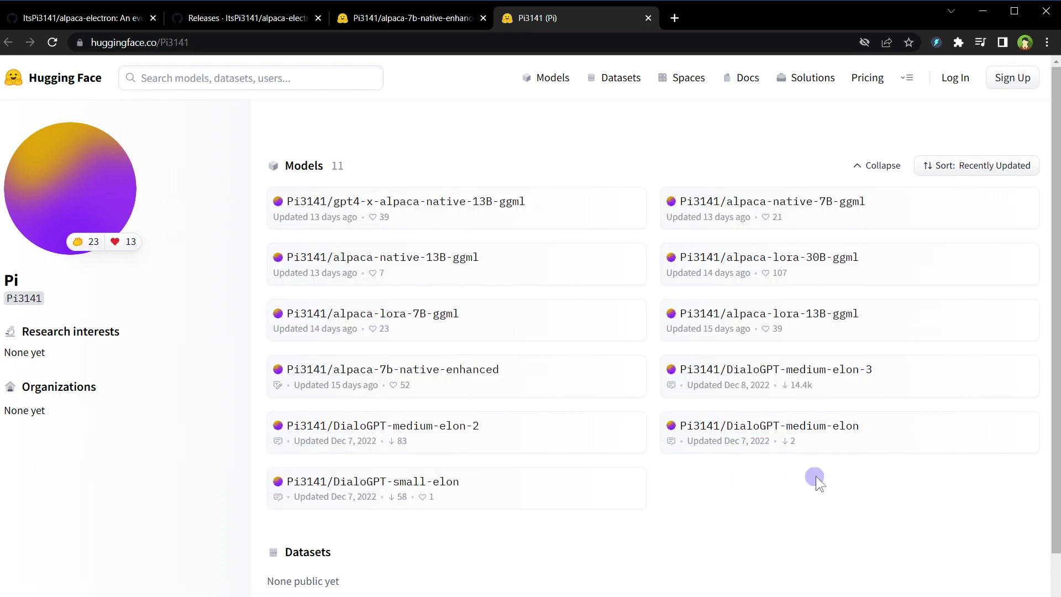
scroll(825, 472, down, 1)
scroll(825, 473, up, 1)
click(404, 17)
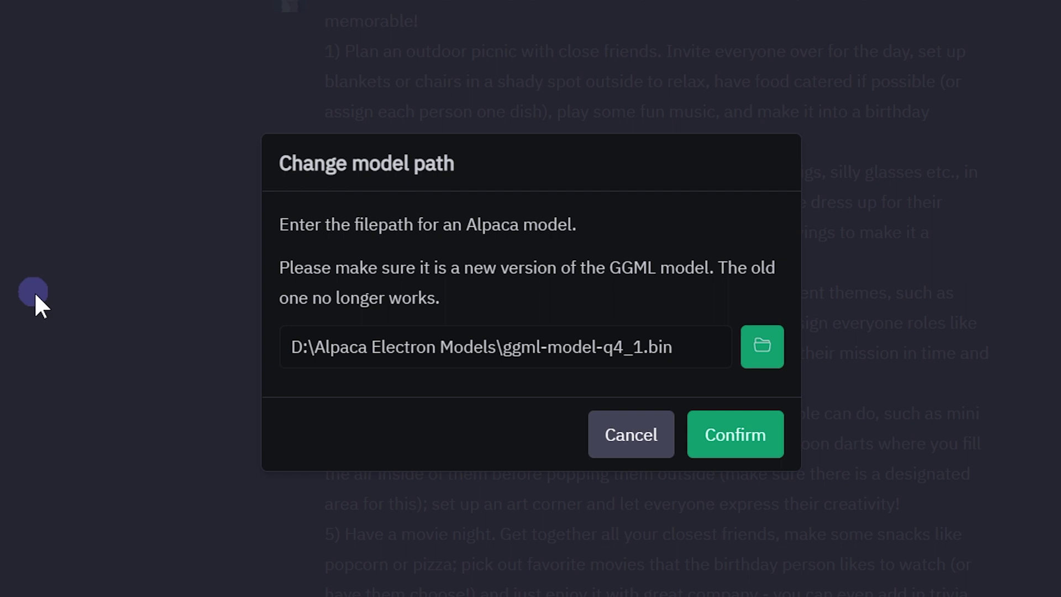
Switch to Alpaca Electron, inspect the model file path in the Change model path dialog, and dismiss it without changes.
click(763, 348)
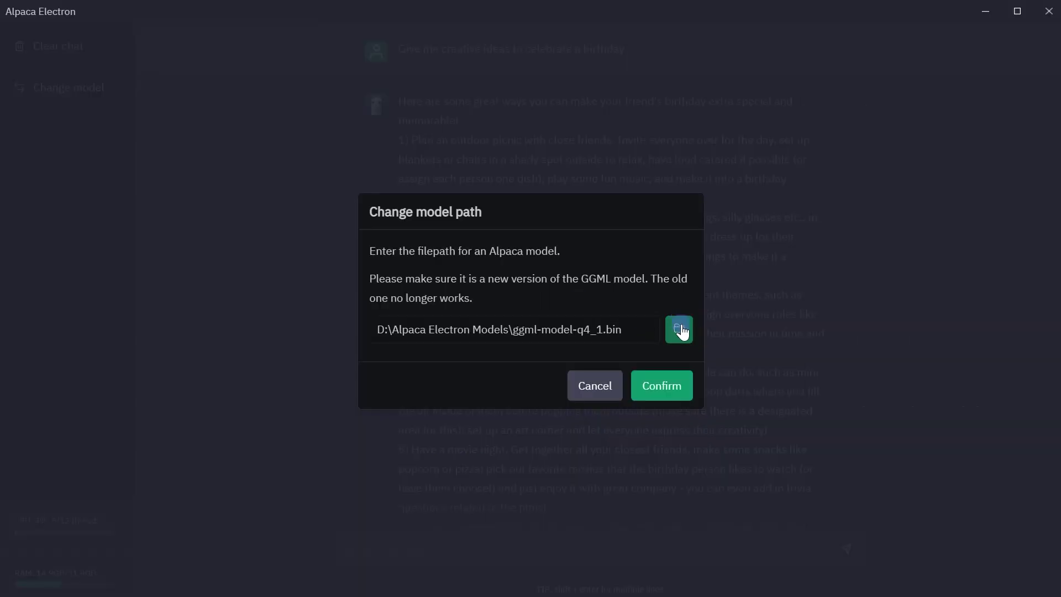
drag(633, 329, 337, 341)
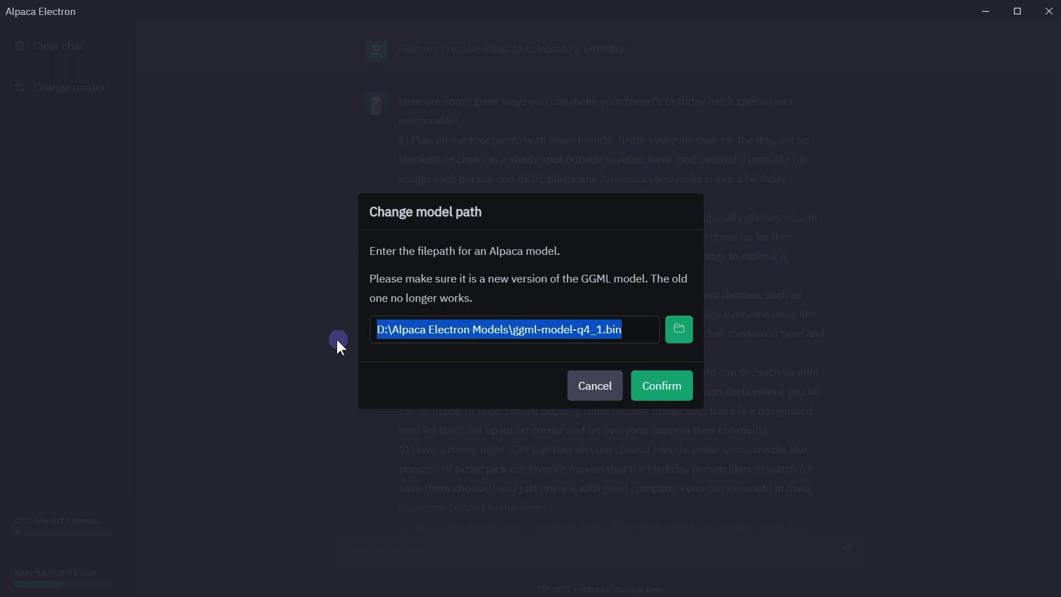
click(597, 395)
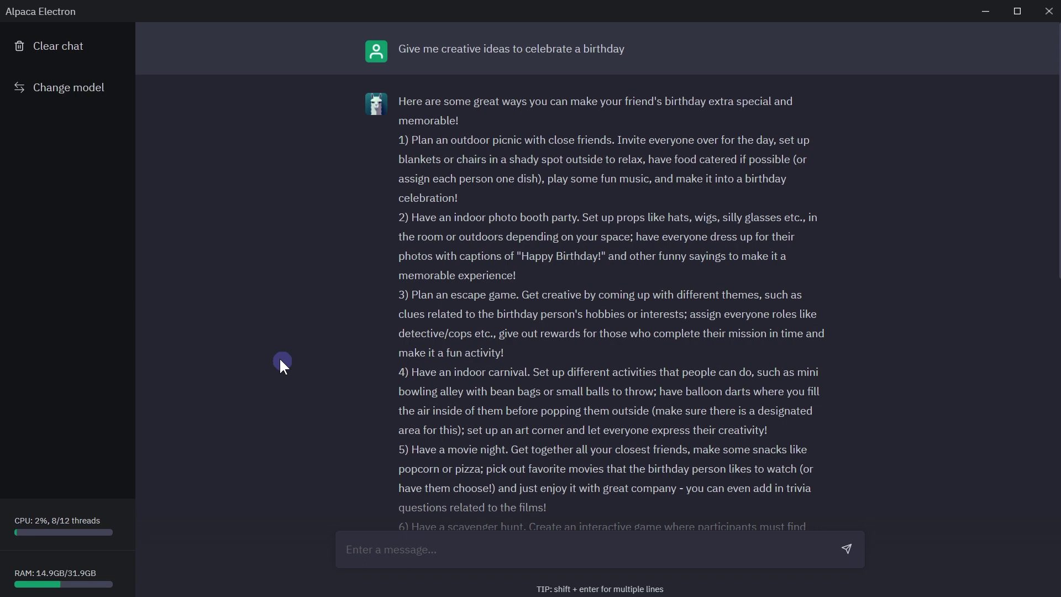
Clear the existing chat and send the question "what is python" to the model.
click(73, 47)
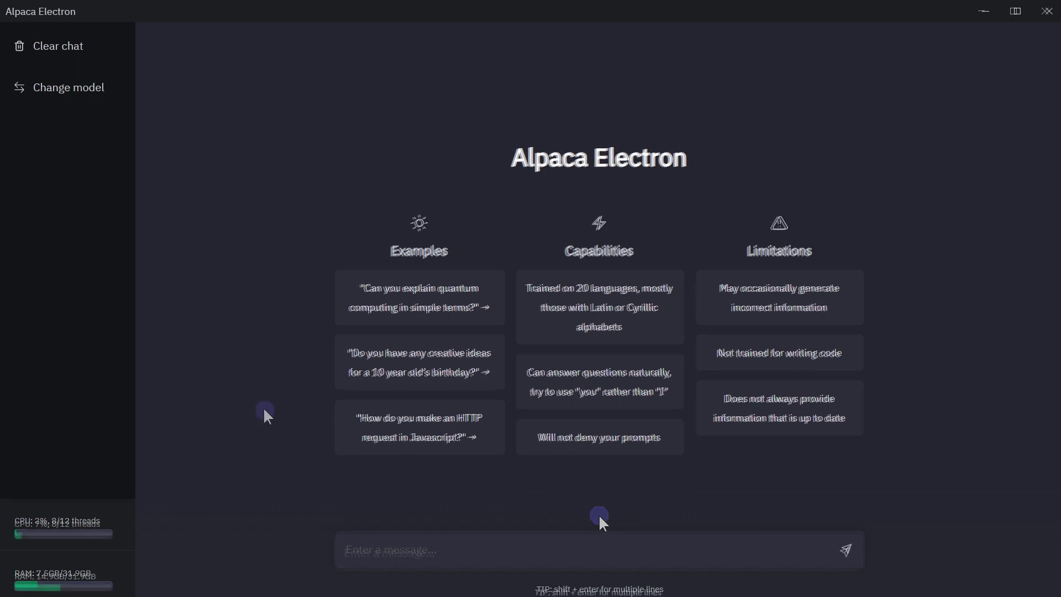
text(what is )
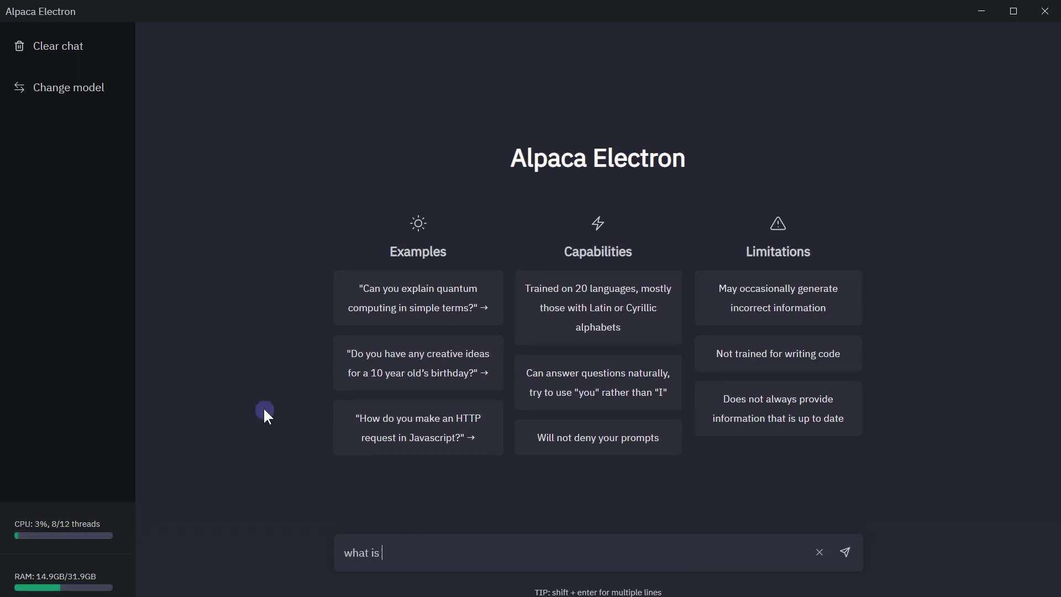
text(python)
key(Return)
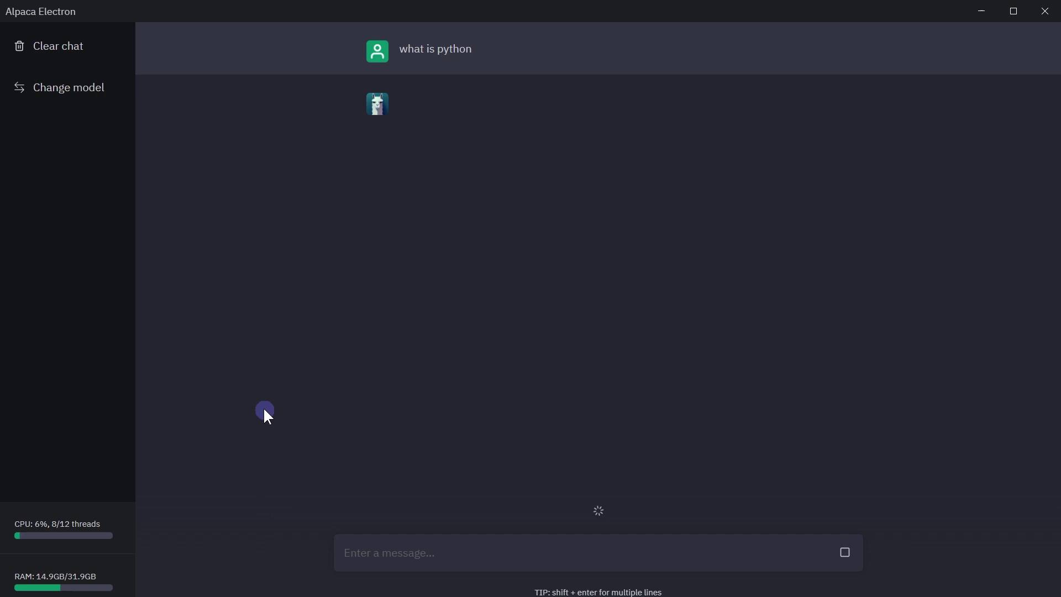